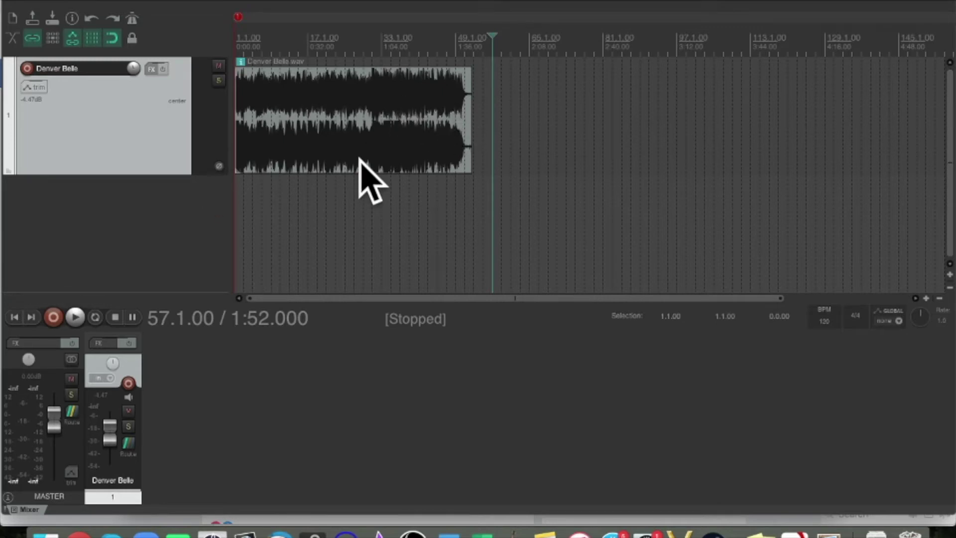
Play the Denver Belle track briefly from the start without effects, and stop playback.
key("Home")
key("space")
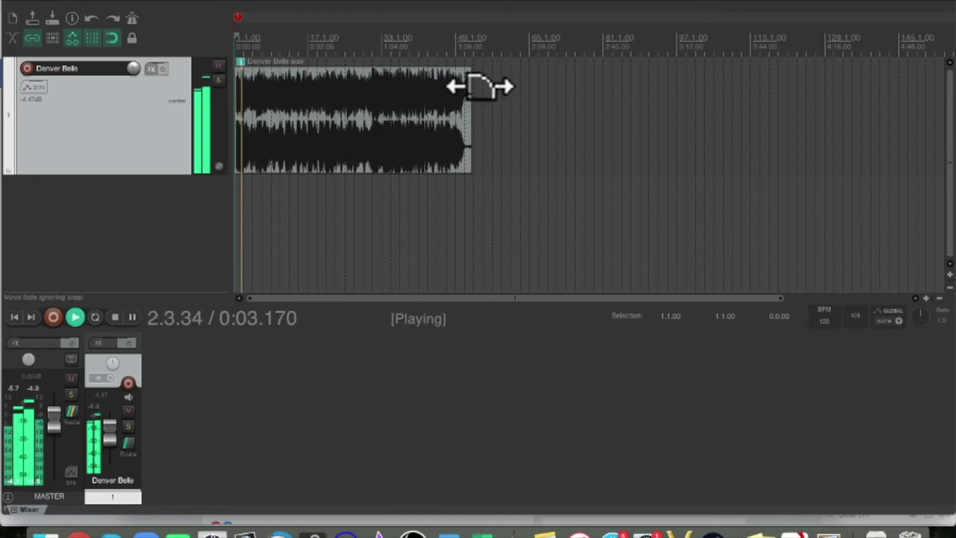
key("space")
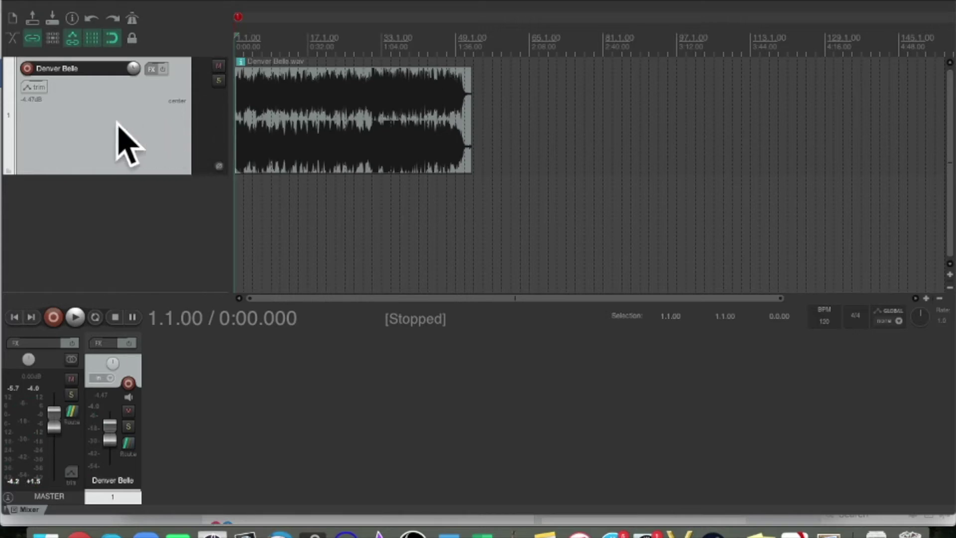
Browse the plugin categories available for the Denver Belle track and close the effects windows without adding anything.
left_click(152, 70)
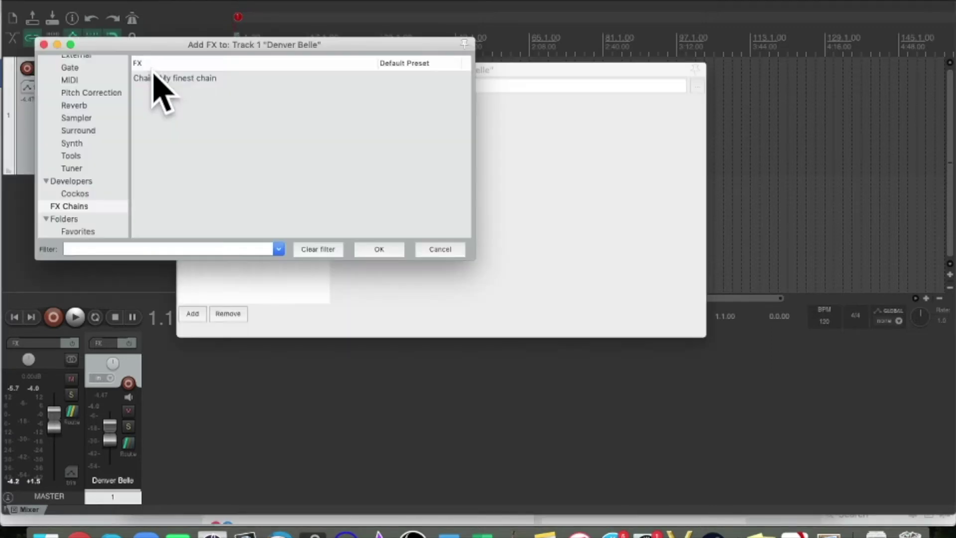
left_click_drag(228, 47, 236, 55)
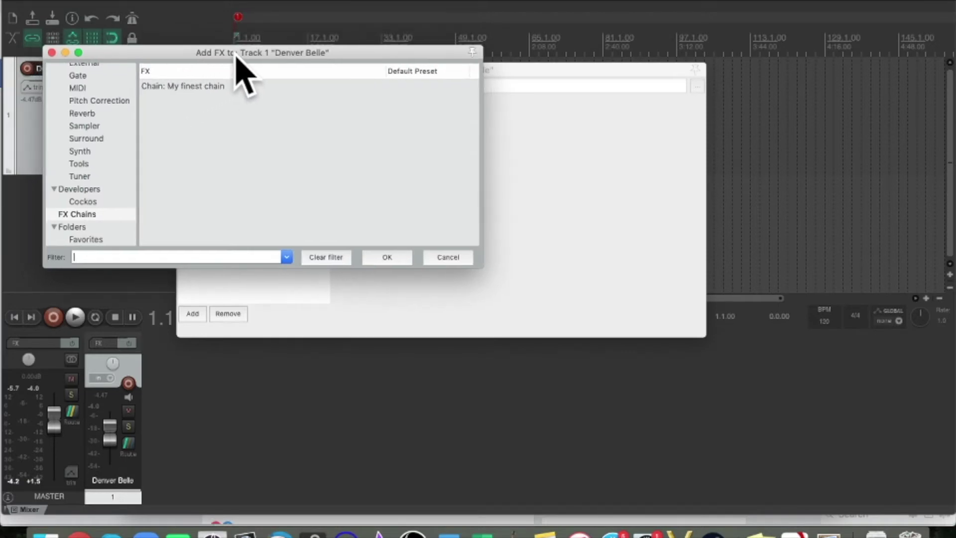
scroll(107, 100, "up", 5)
scroll(107, 100, "up", 4)
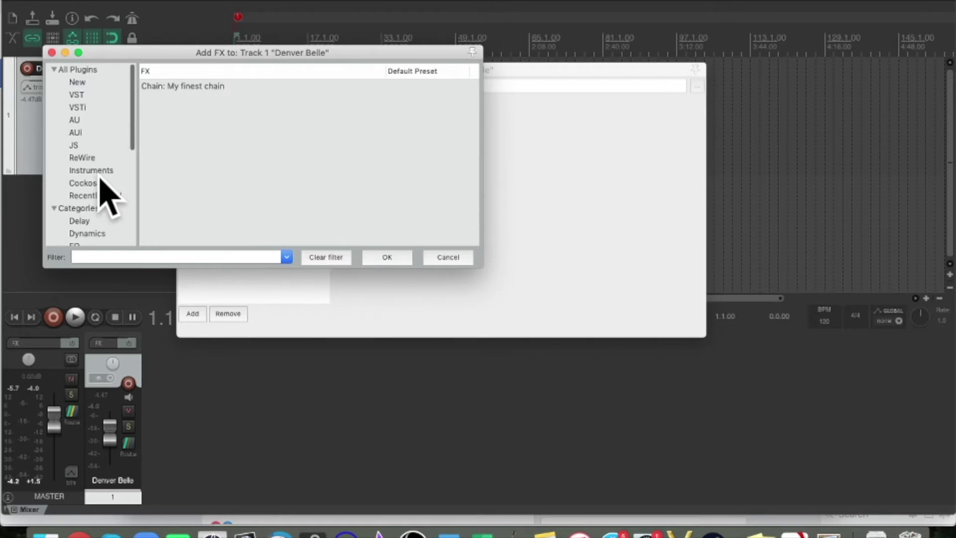
scroll(103, 192, "down", 10)
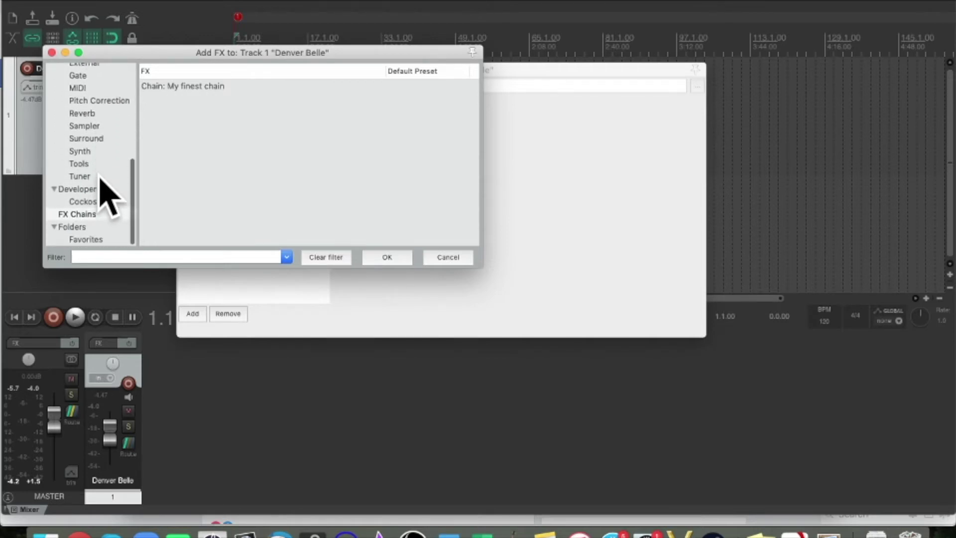
scroll(103, 192, "up", 5)
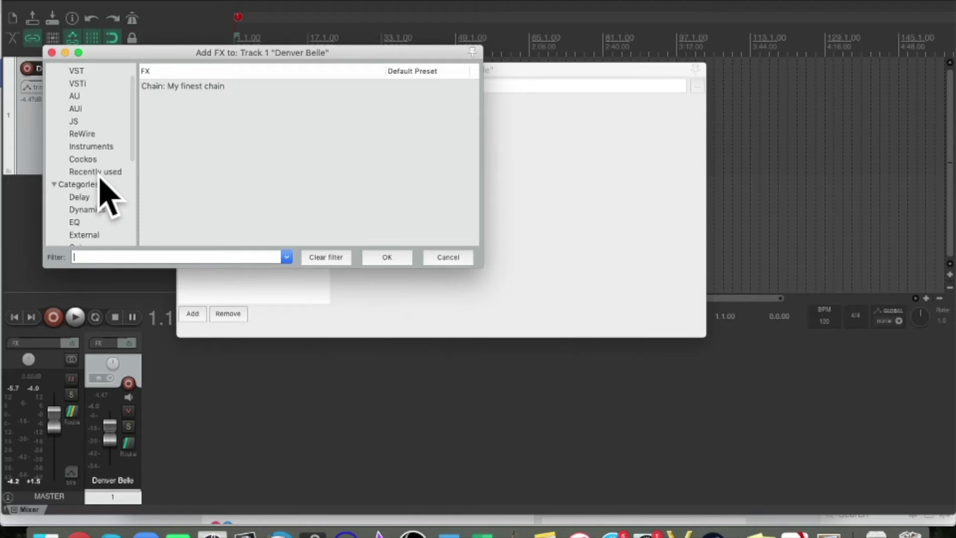
key("Escape")
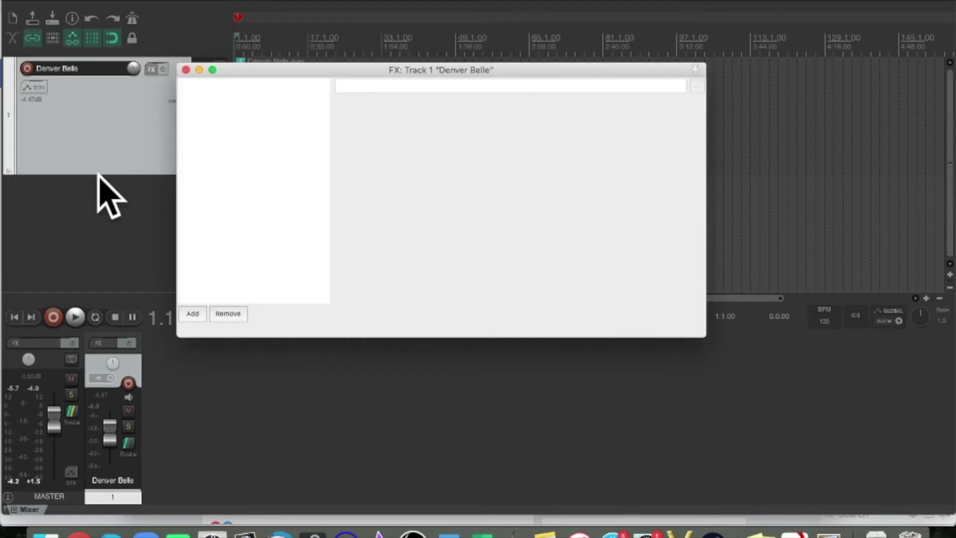
left_click(186, 69)
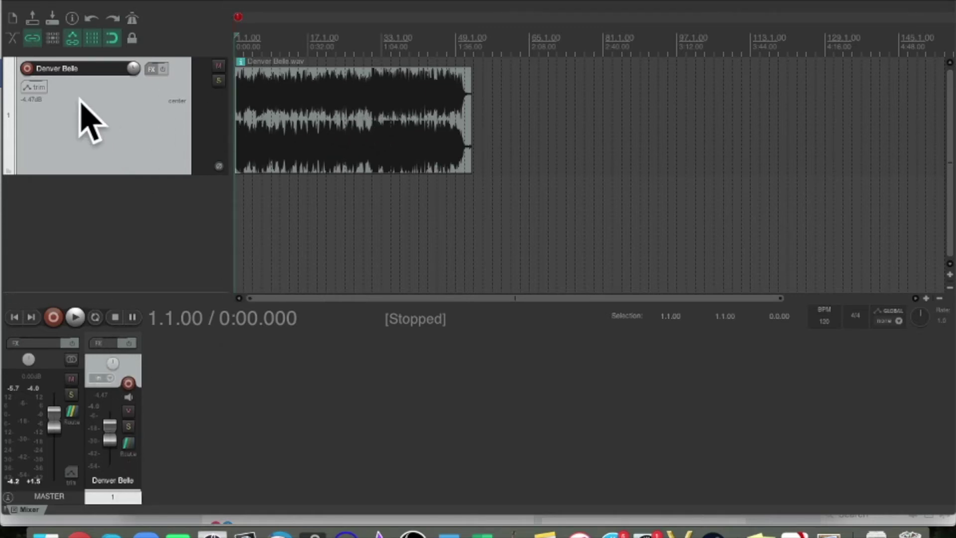
Add the ReaVerb (Cockos) plugin from the Reverb category to the Denver Belle track and audition the song through it.
left_click(155, 68)
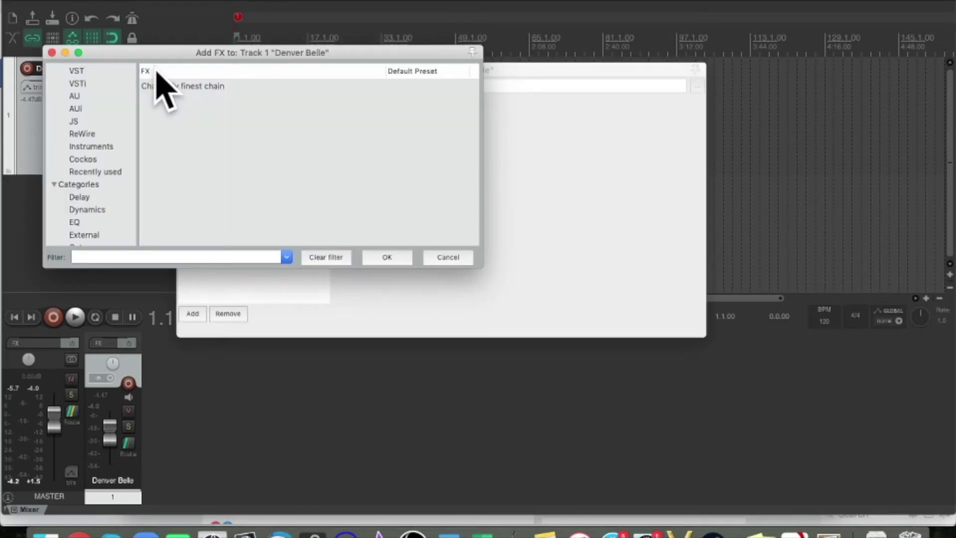
left_click(79, 121)
scroll(82, 127, "down", 3)
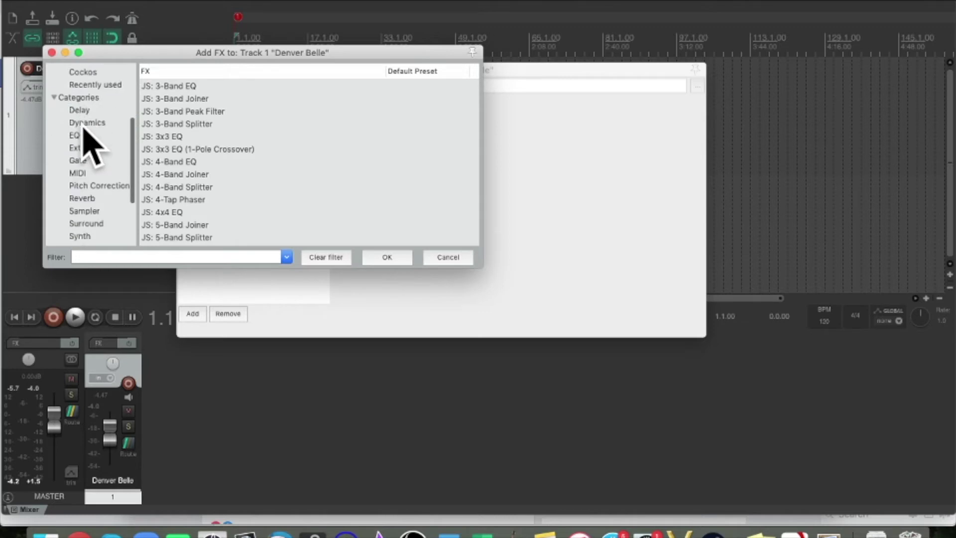
scroll(83, 128, "up", 3)
scroll(83, 128, "down", 3)
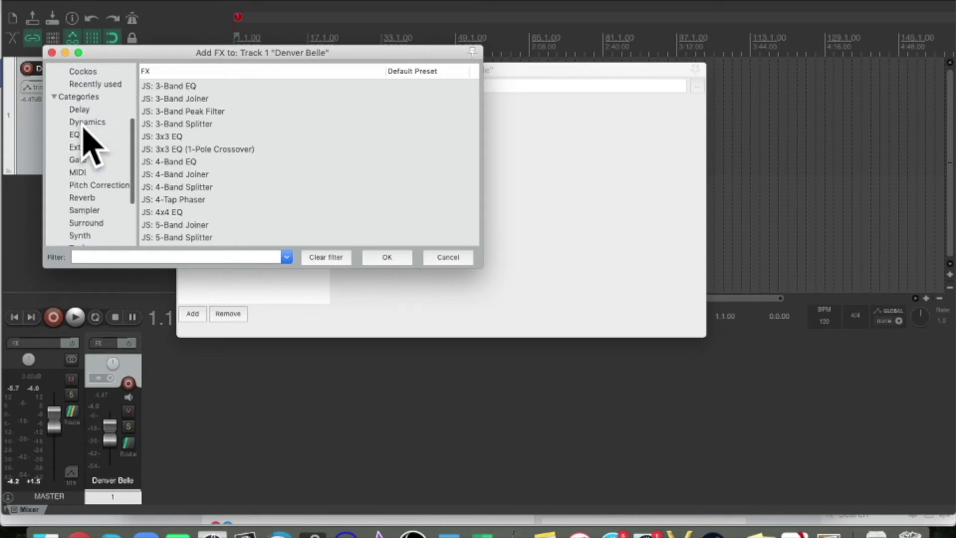
scroll(83, 128, "down", 3)
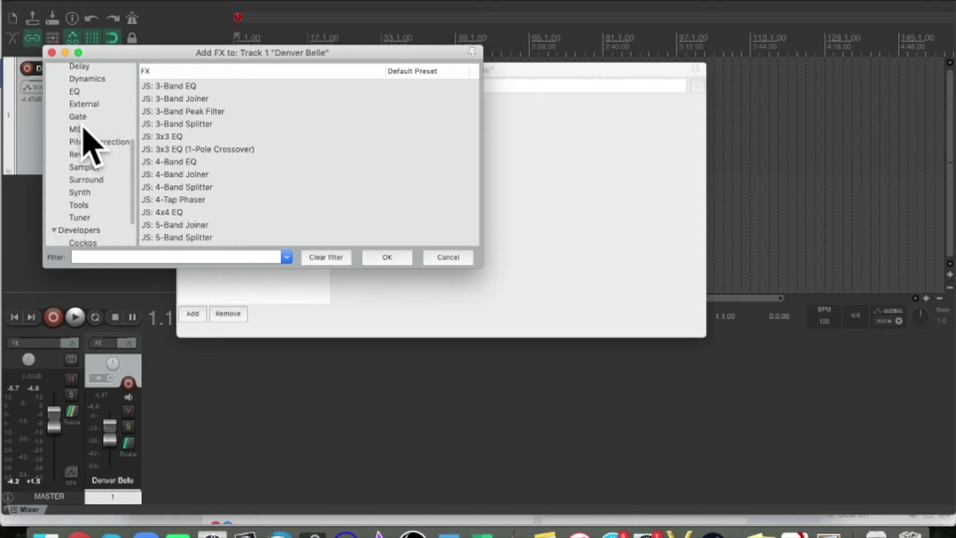
left_click(110, 156)
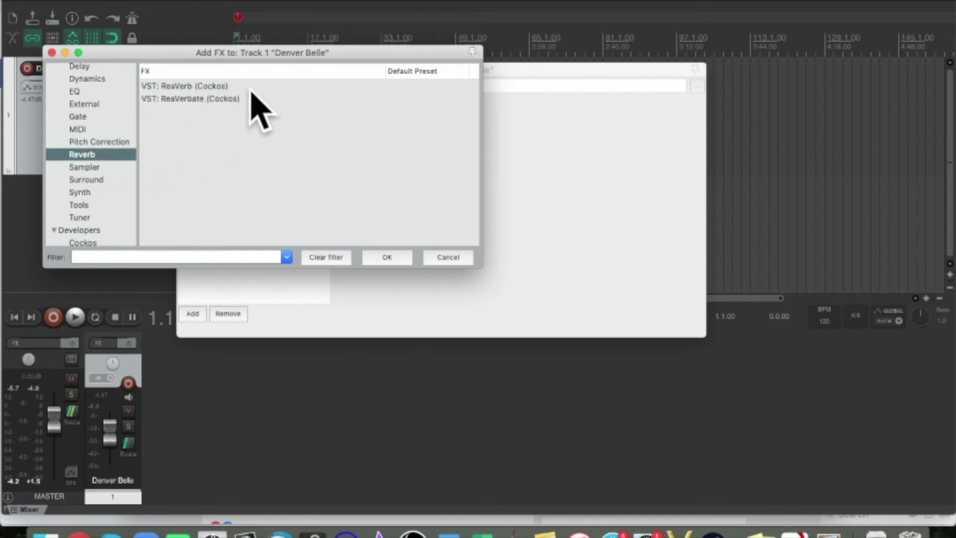
left_click(218, 87)
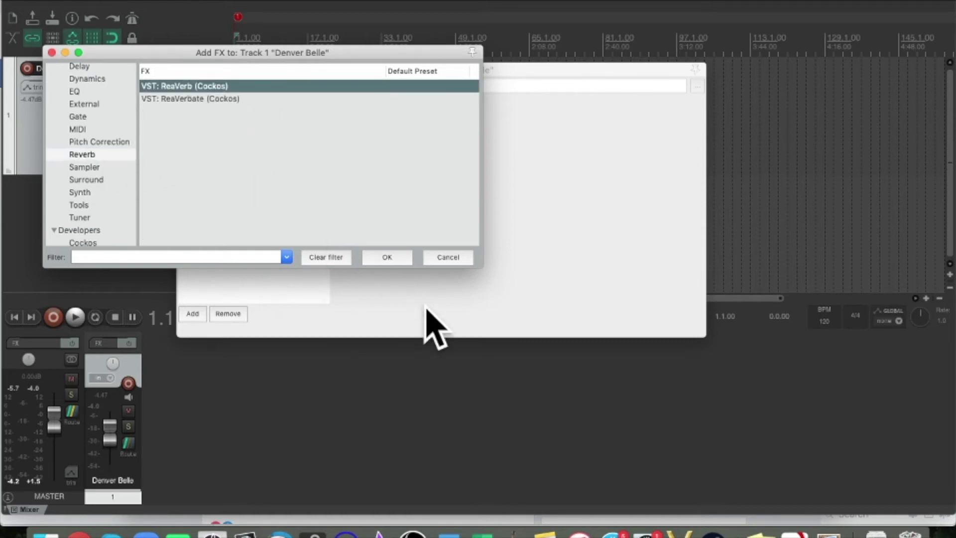
left_click(387, 258)
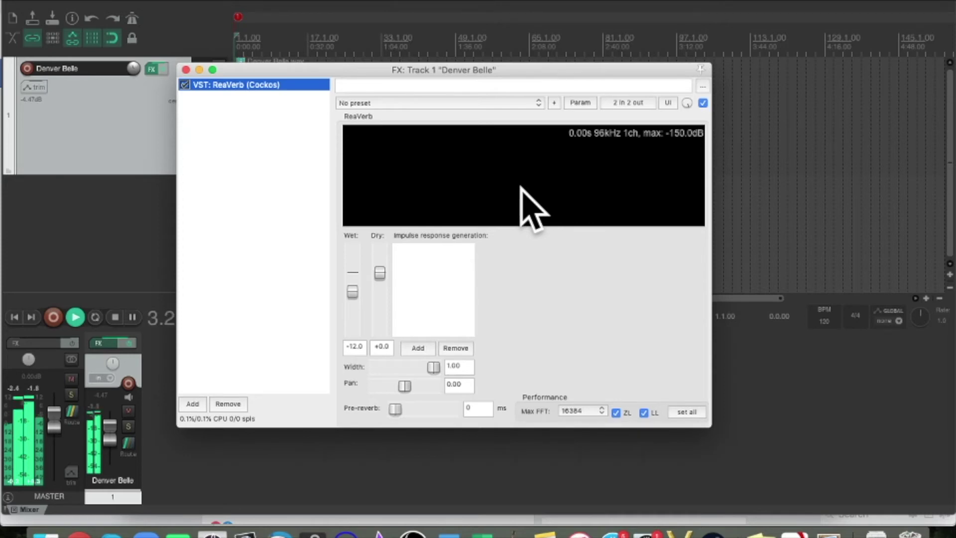
key("space")
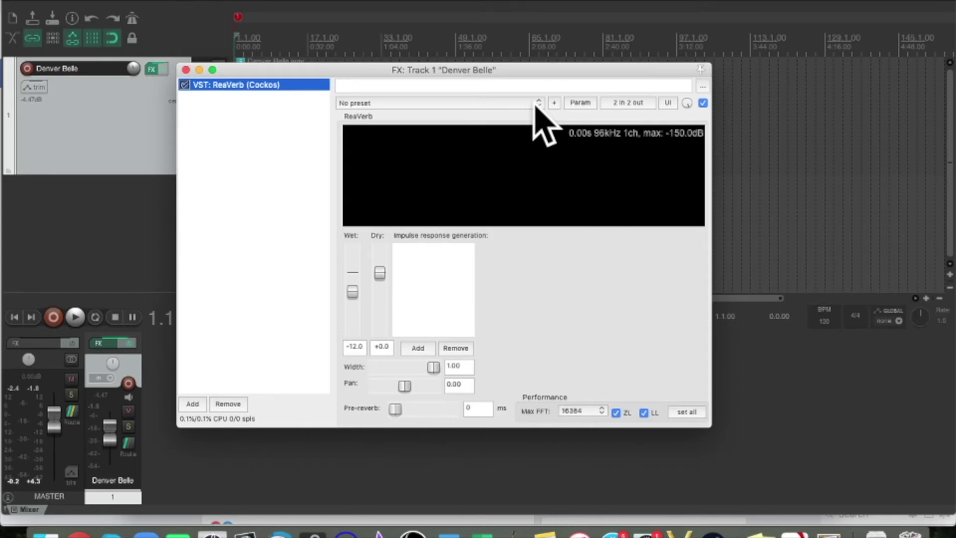
Load the sweetverbo preset in ReaVerb and audition the track with it.
left_click(417, 103)
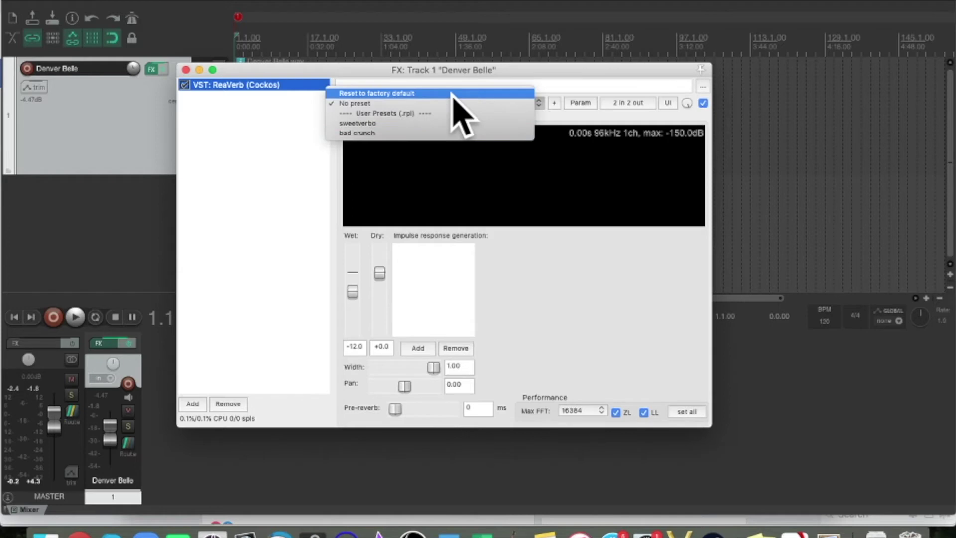
left_click(440, 123)
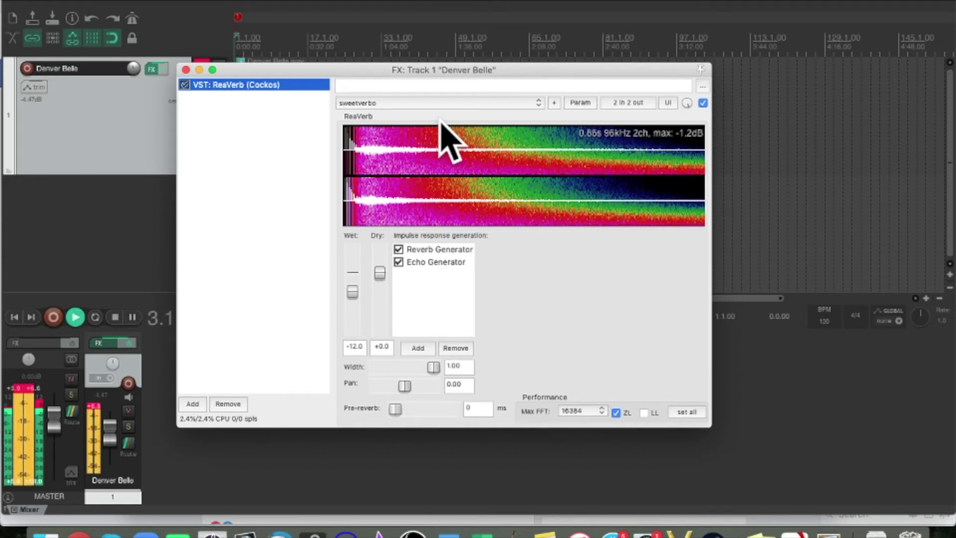
key("space")
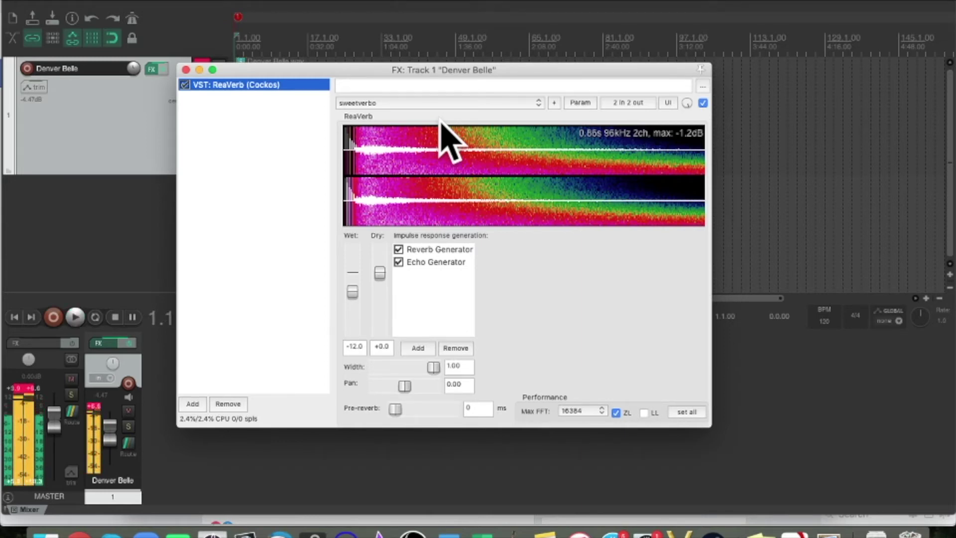
Load the bad crunch preset in ReaVerb and audition the track with it.
left_click(513, 104)
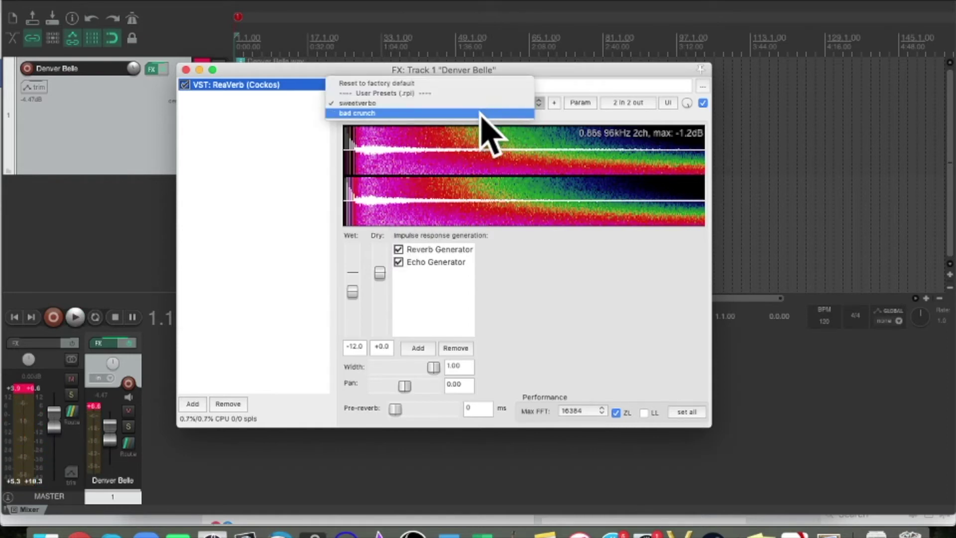
left_click(481, 114)
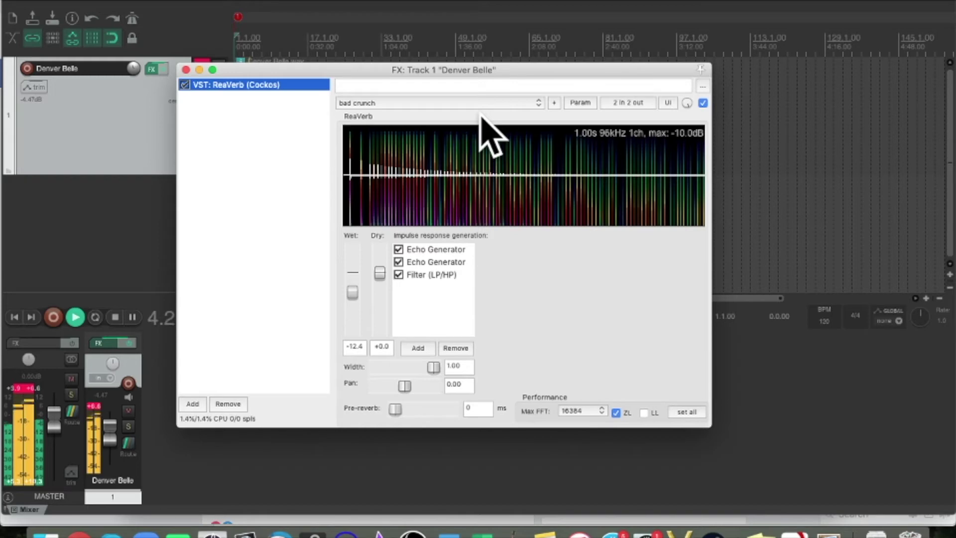
key("space")
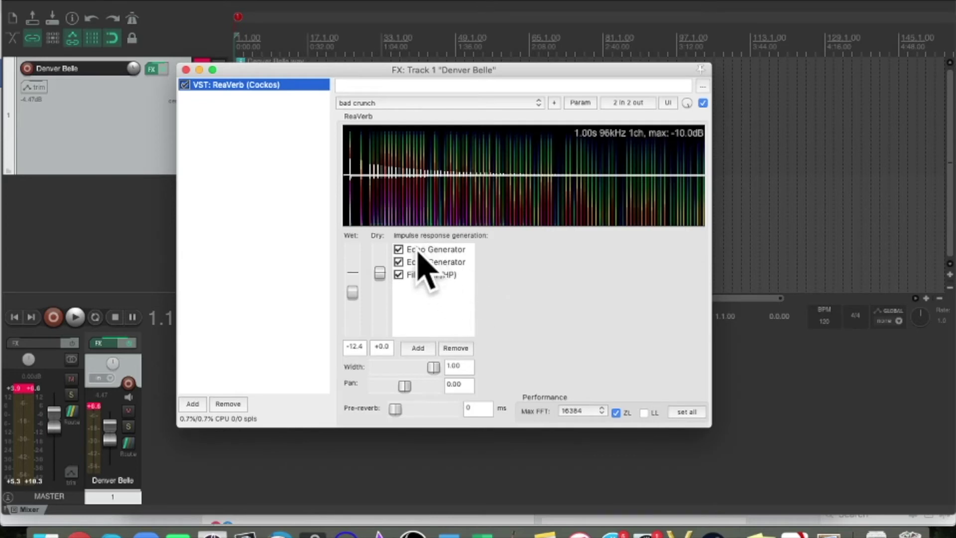
Toggle ReaVerb's first Echo Generator off and back on, and replay the track from the start.
left_click(399, 249)
left_click(399, 250)
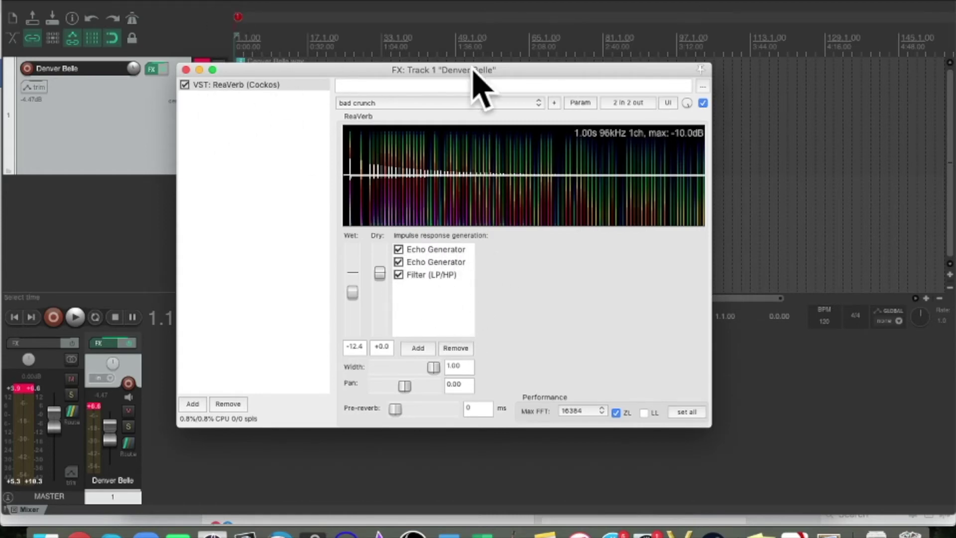
key("space")
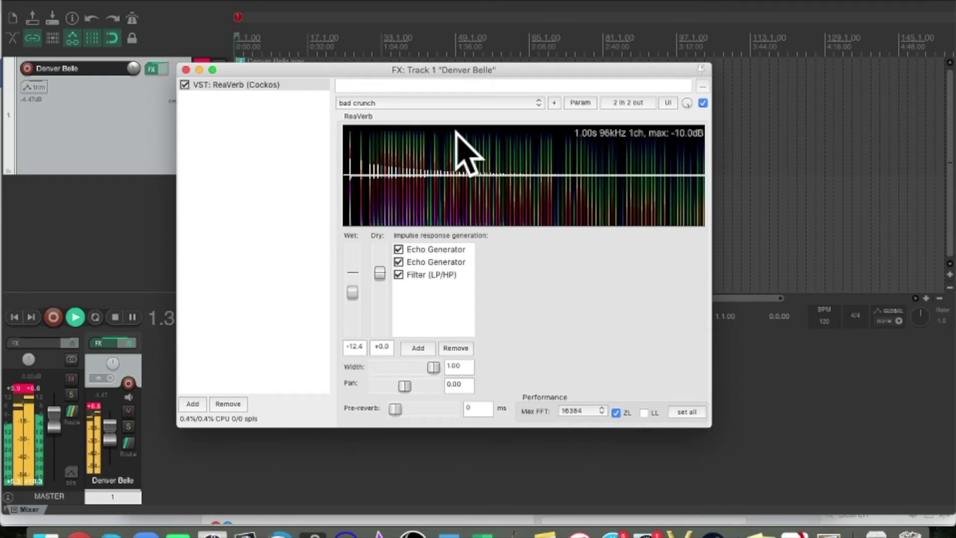
key("space")
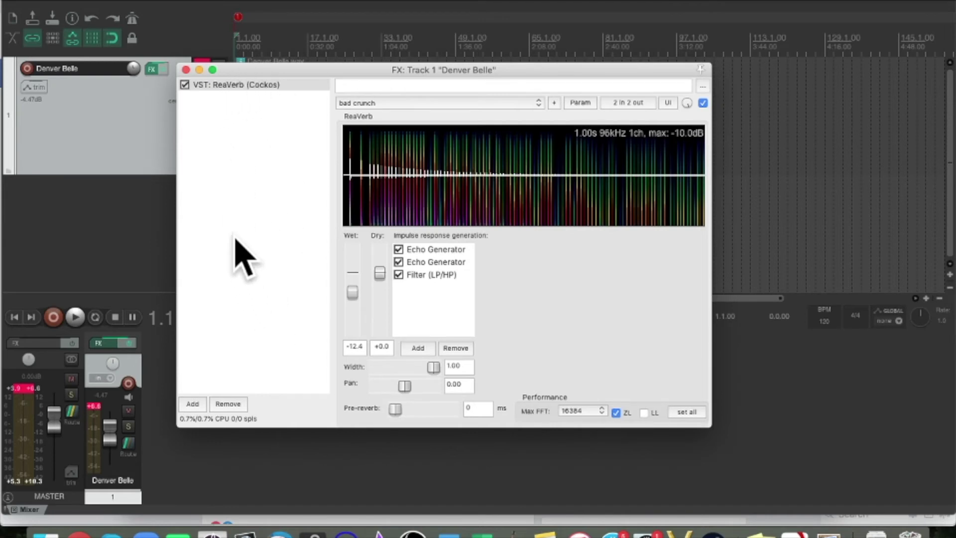
Add the ReaComp (Cockos) compressor from the Dynamics category after ReaVerb and audition the track through both effects.
left_click(192, 404)
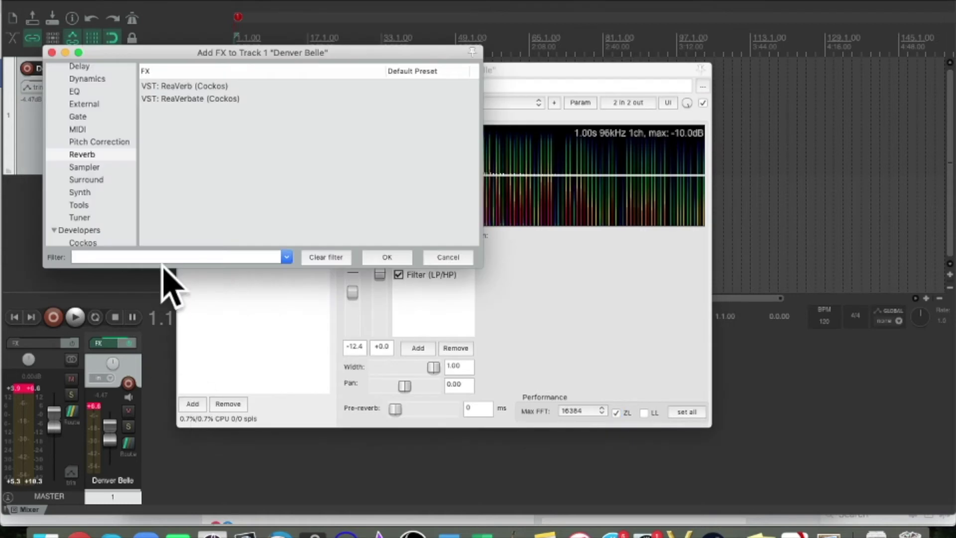
scroll(100, 97, "down", 5)
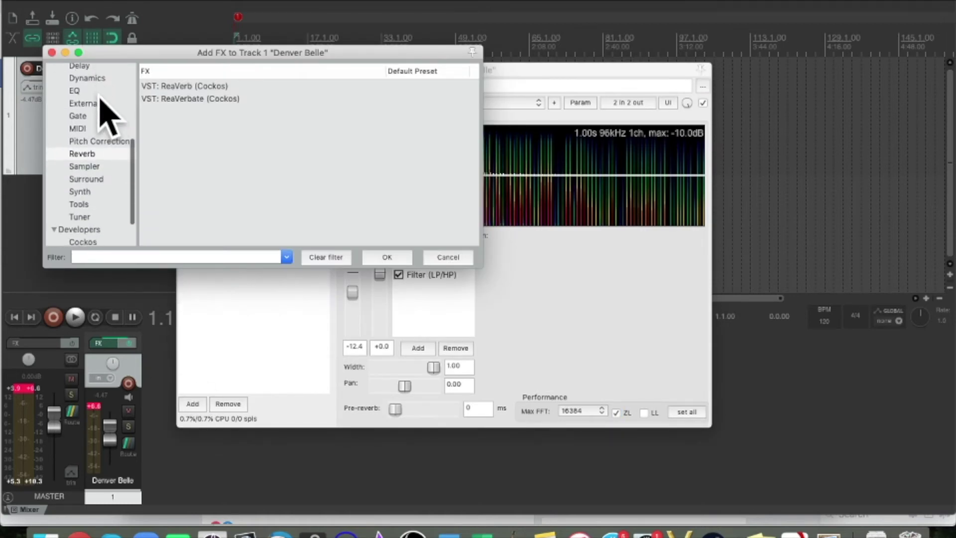
scroll(100, 97, "up", 5)
scroll(101, 98, "up", 1)
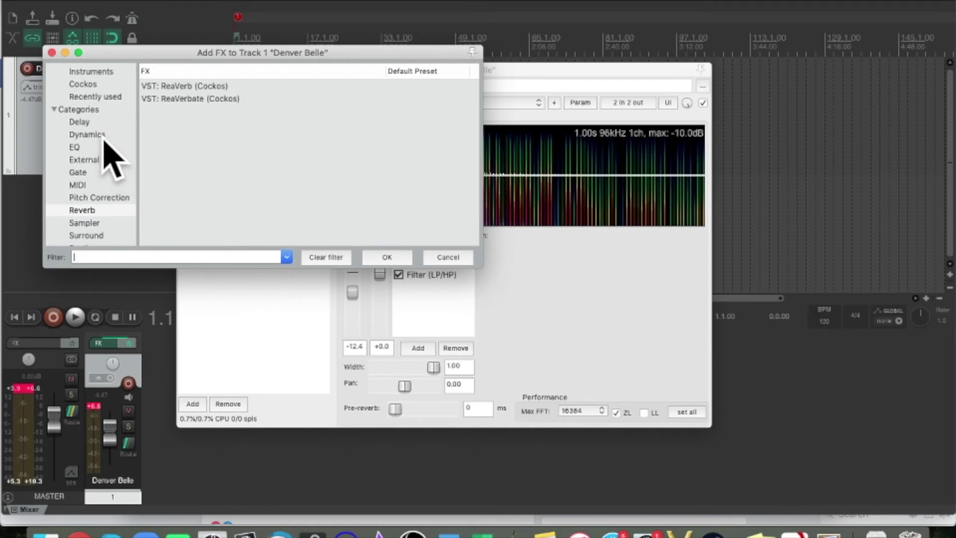
left_click(103, 136)
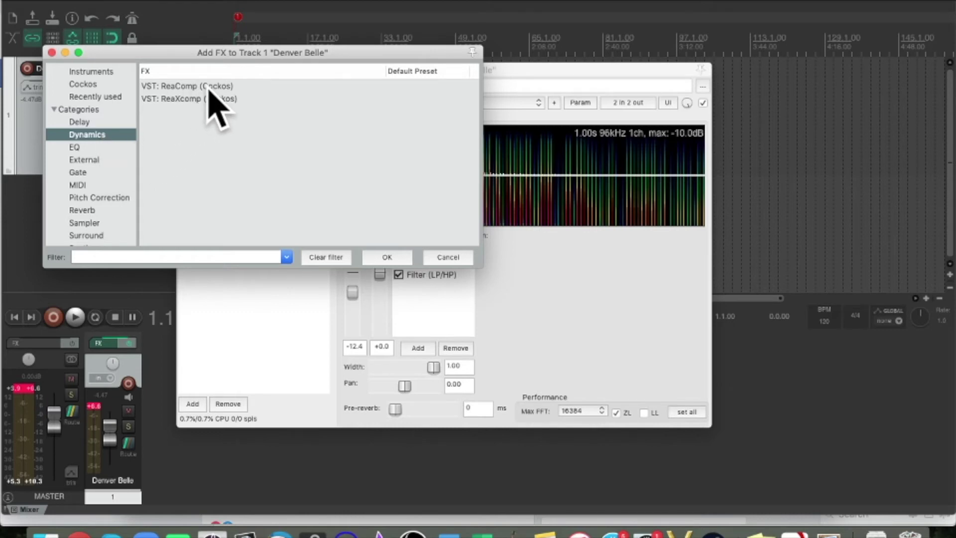
left_click(199, 87)
left_click(395, 259)
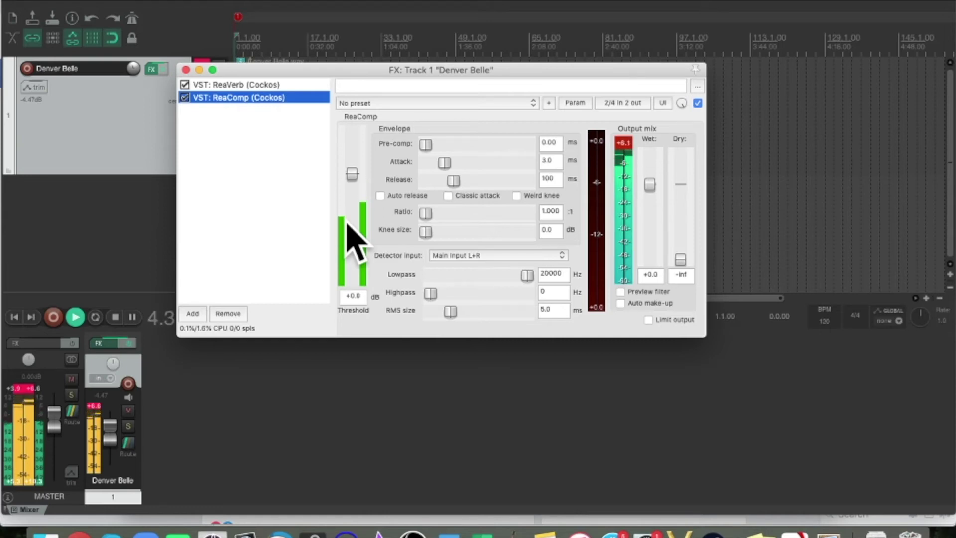
key("space")
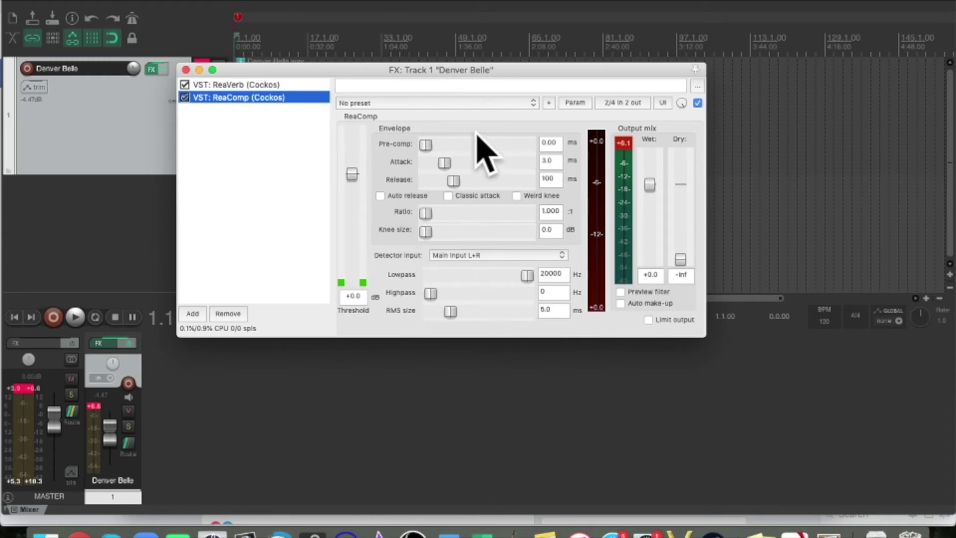
Set ReaComp's ratio to 2.94:1 and knee size to 5.6 dB with Auto make-up enabled, auditioning the track with these settings.
left_click(426, 213)
left_click_drag(425, 216, 454, 232)
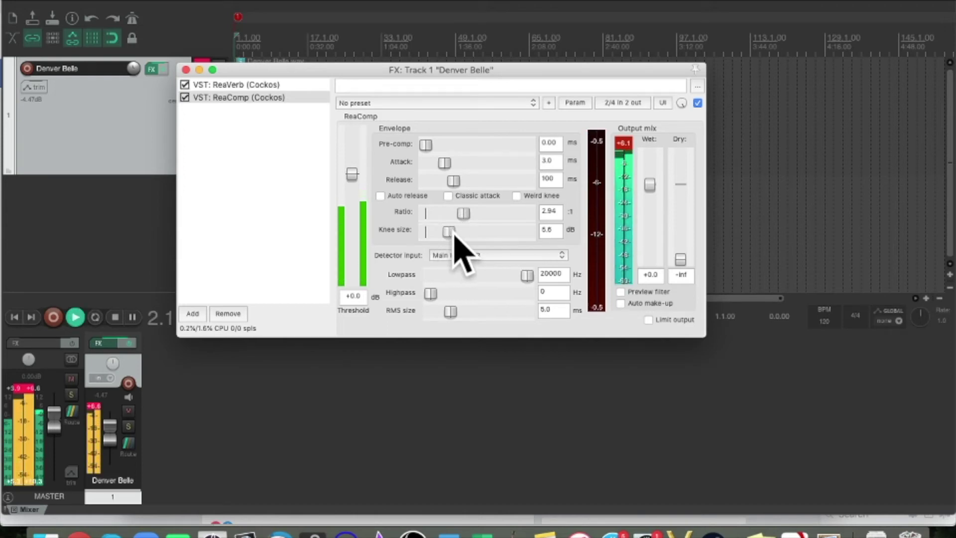
key("space")
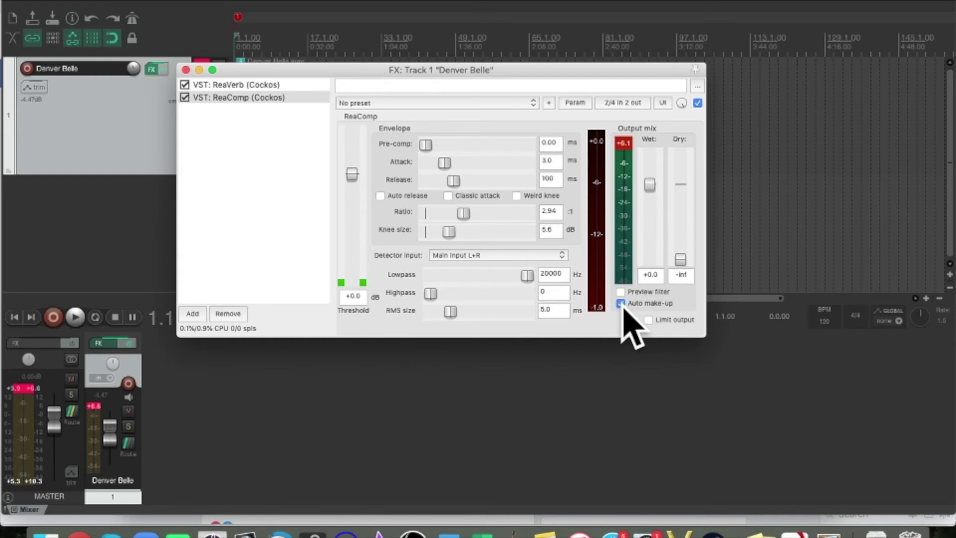
key("space")
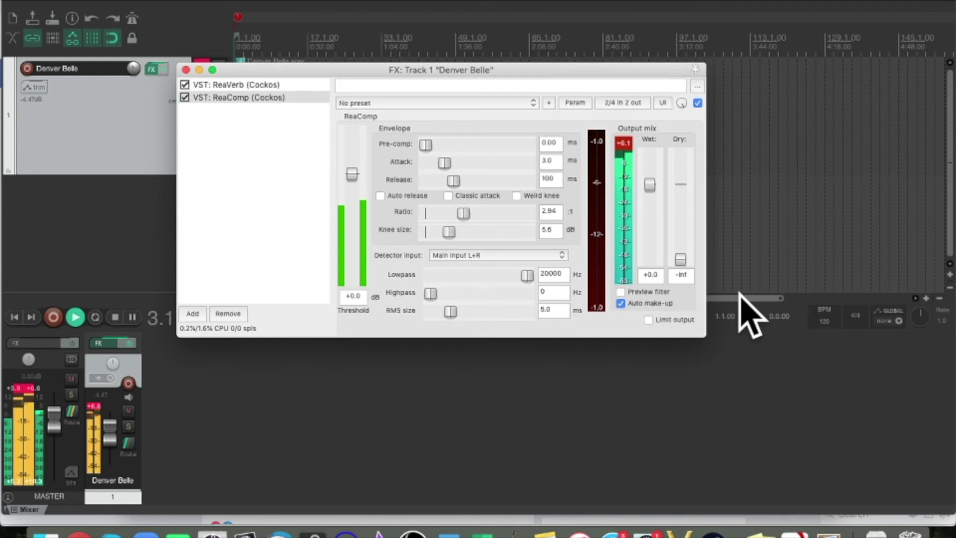
Load the "stock - Master Bus NY Comp" preset in ReaComp and audition the track with it.
key("space")
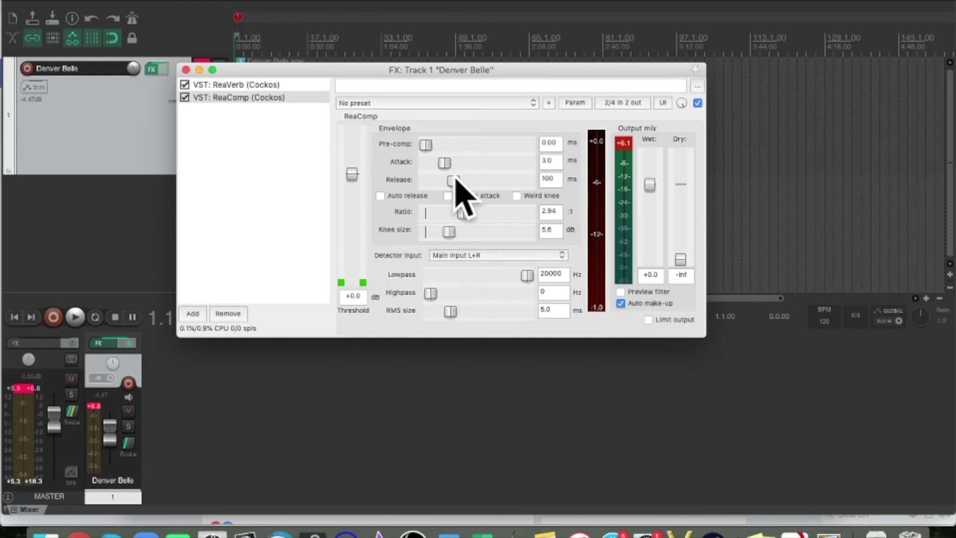
left_click(532, 104)
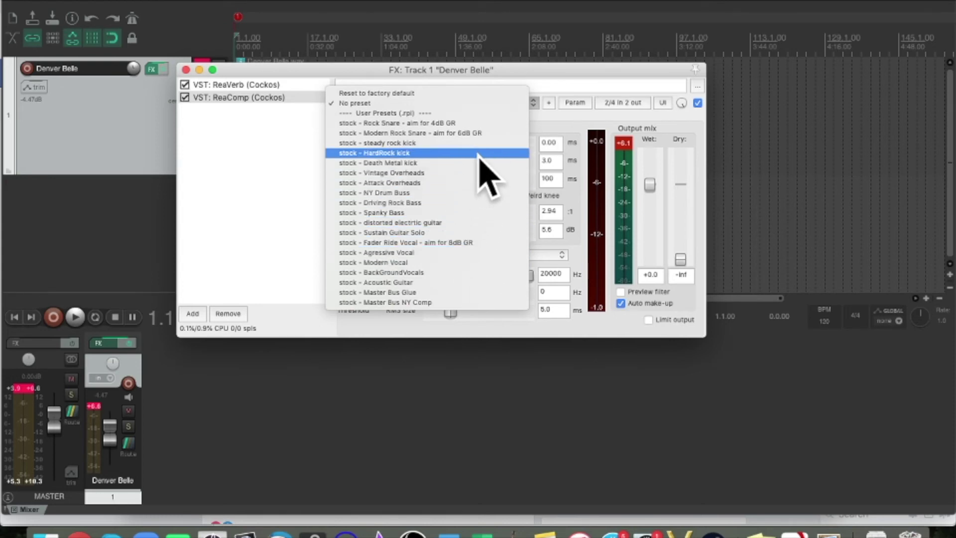
left_click(459, 303)
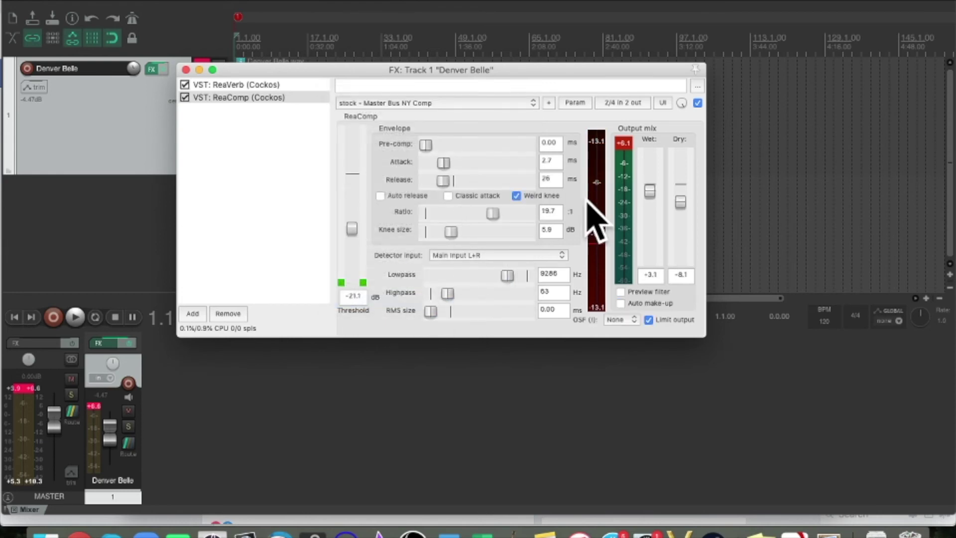
key("space")
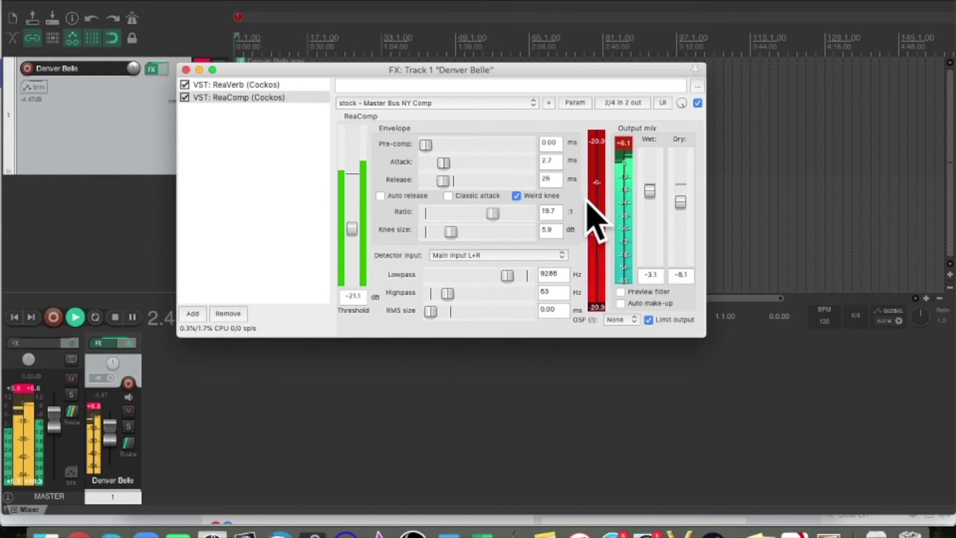
key("space")
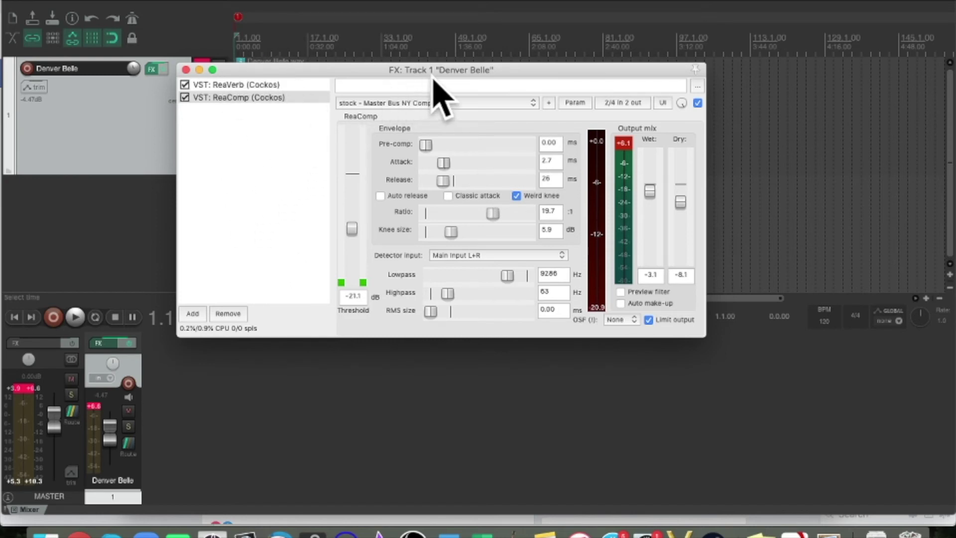
Audition the track with only ReaVerb bypassed, and again with only ReaComp bypassed, re-enabling each effect after its comparison.
left_click(185, 85)
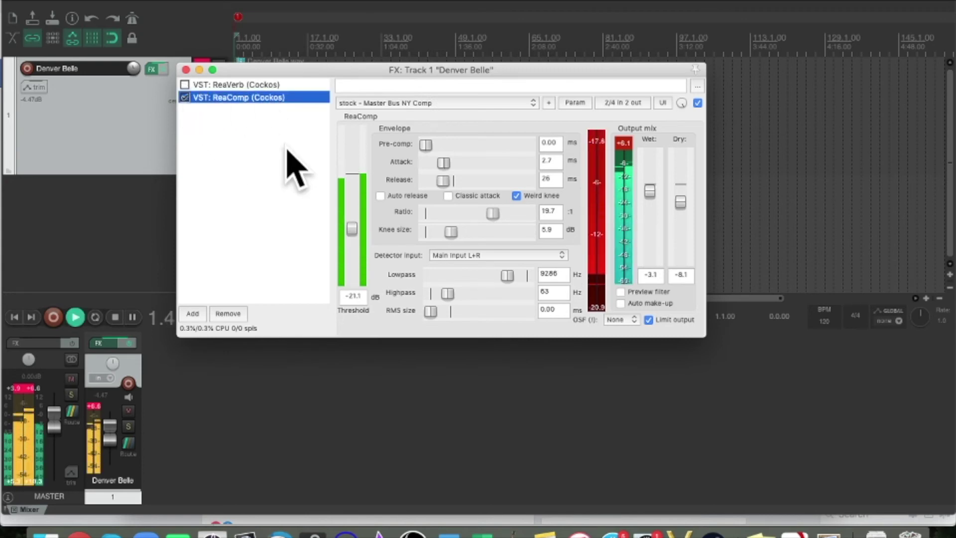
key("space")
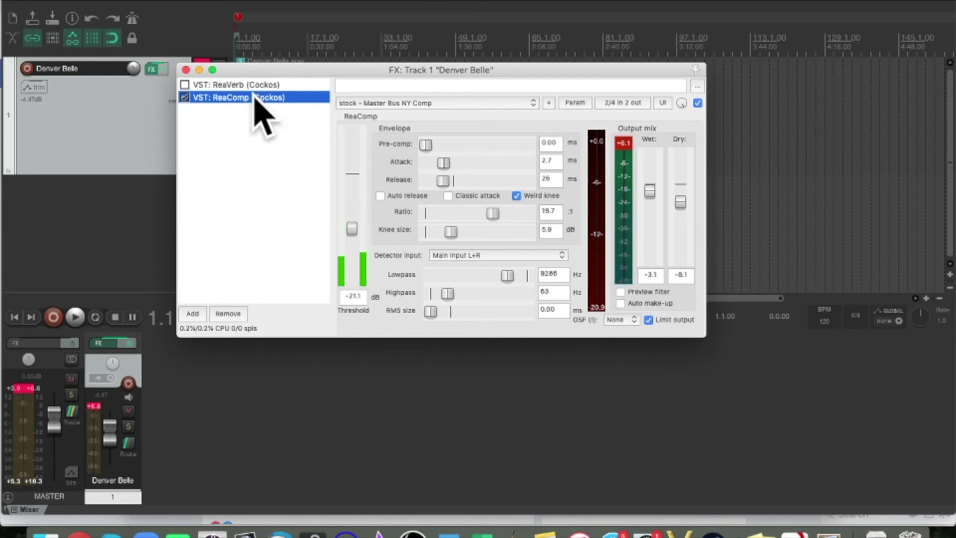
left_click(185, 84)
left_click(184, 97)
key("space")
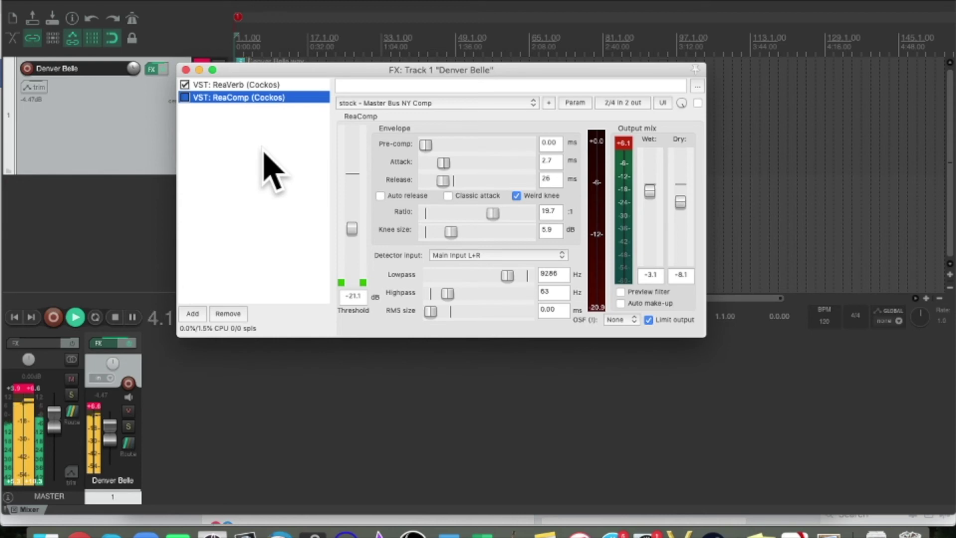
key("space")
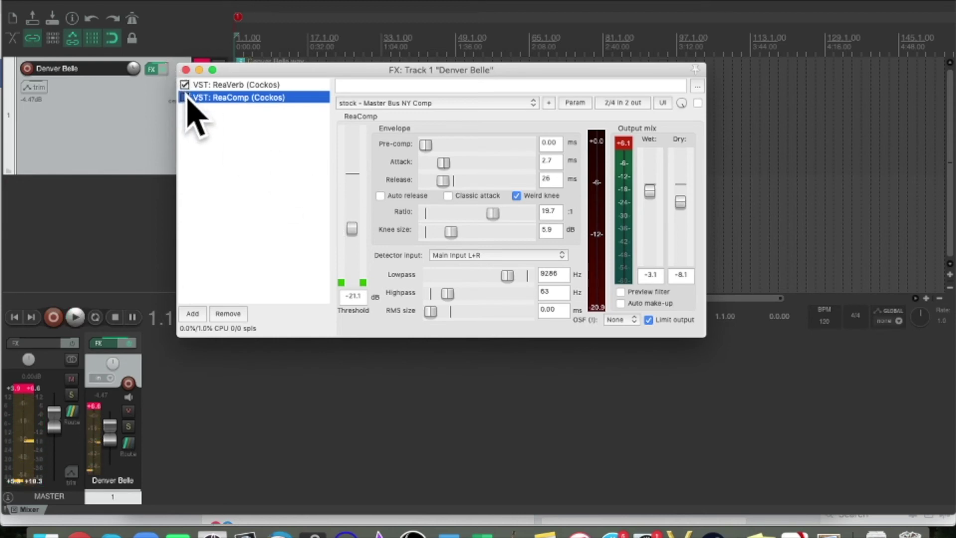
left_click(302, 160)
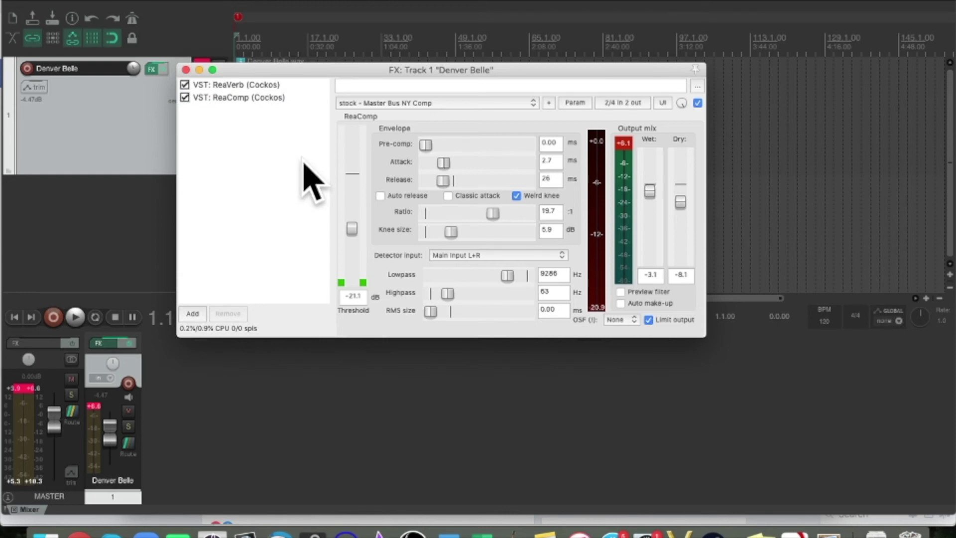
Enter the comment "note to self" for ReaComp, clear it again and close the comment window.
left_click(697, 86)
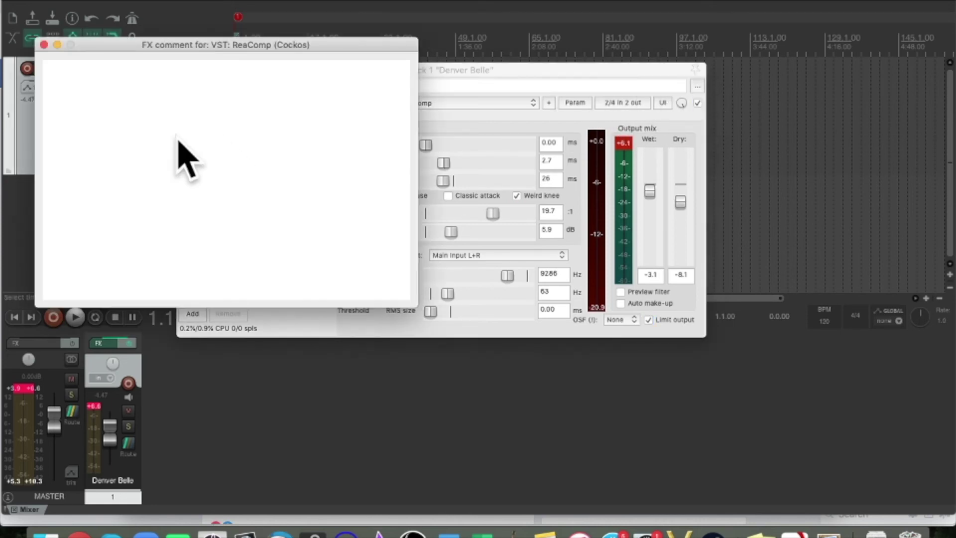
type("note to self")
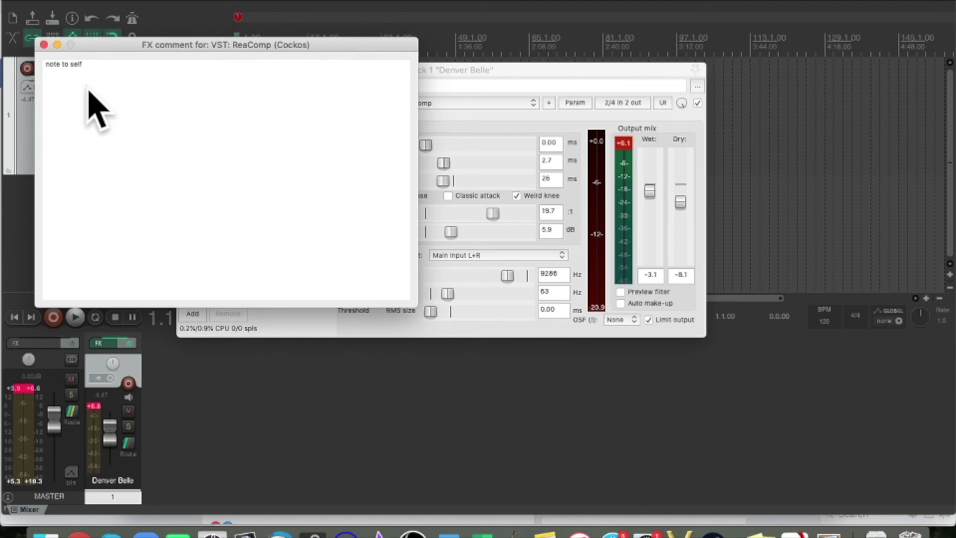
key("BackSpace")
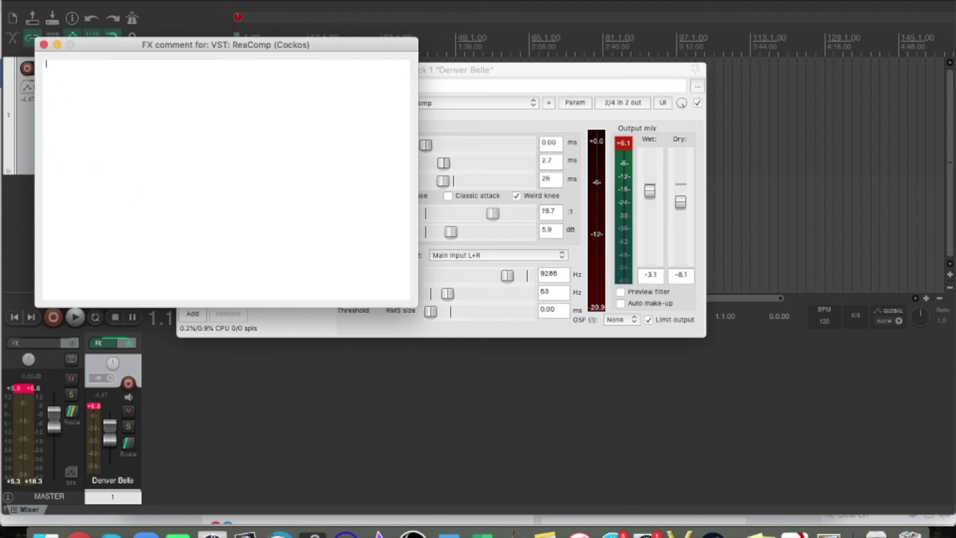
left_click(45, 44)
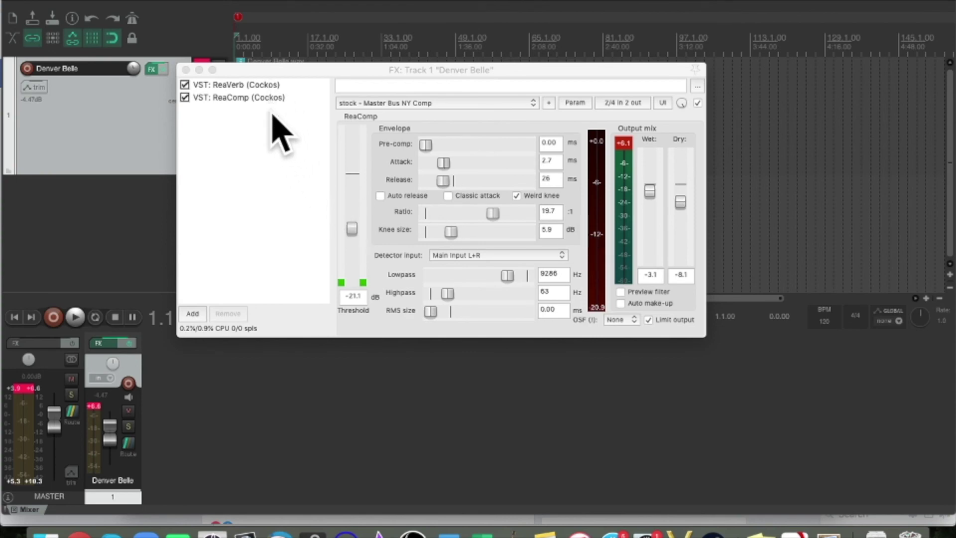
Save ReaVerb and ReaComp together as an FX chain named "Here are some effects I want to reuse together" in the FXChains folder.
left_click(273, 85)
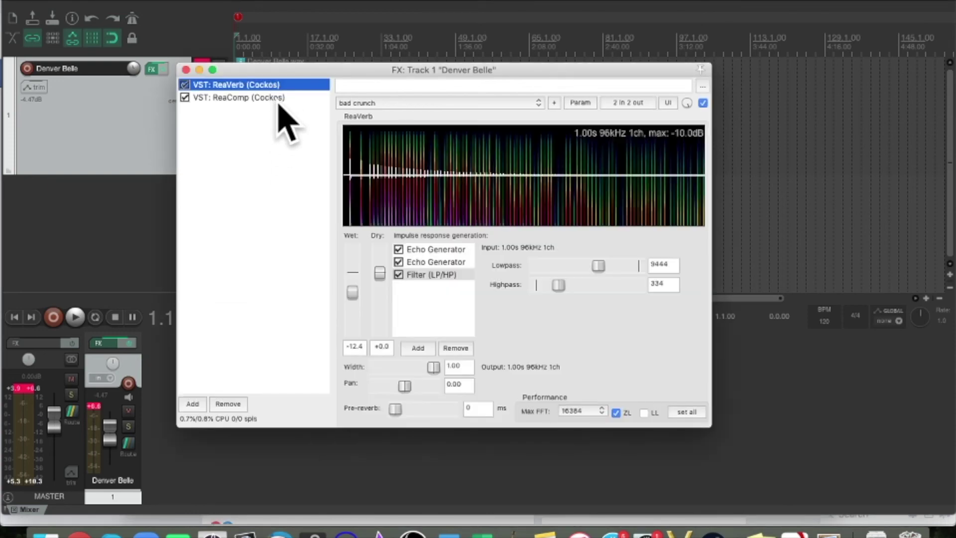
left_click(275, 98, "shift")
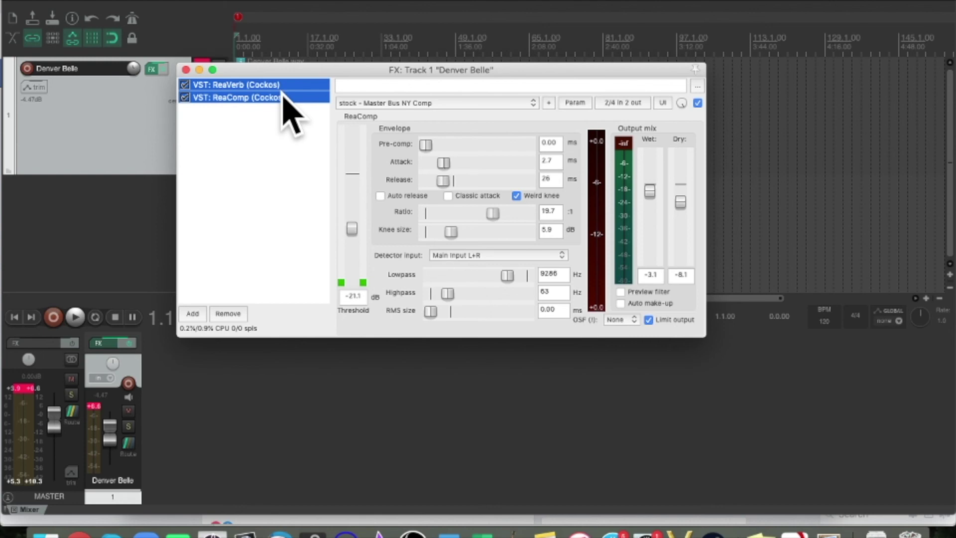
right_click(283, 92)
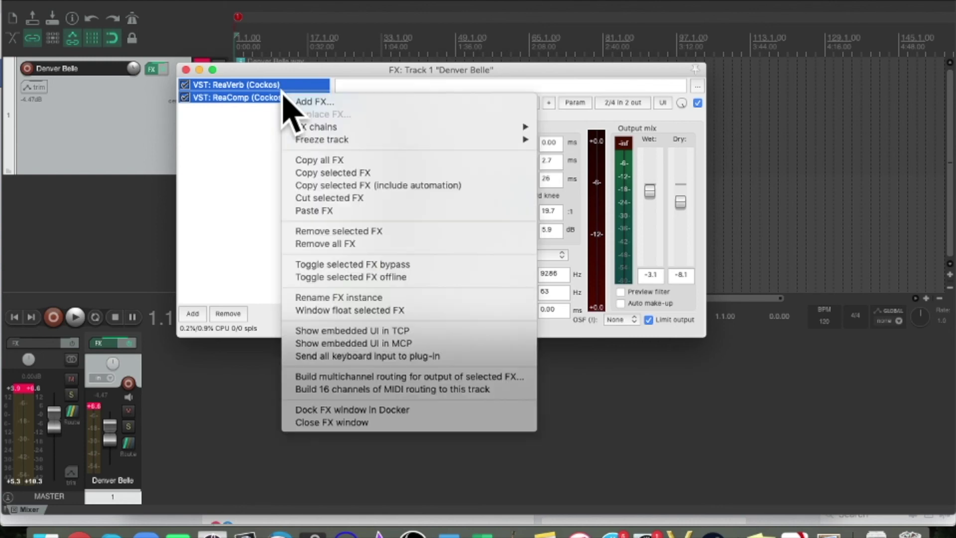
mouse_move(455, 128)
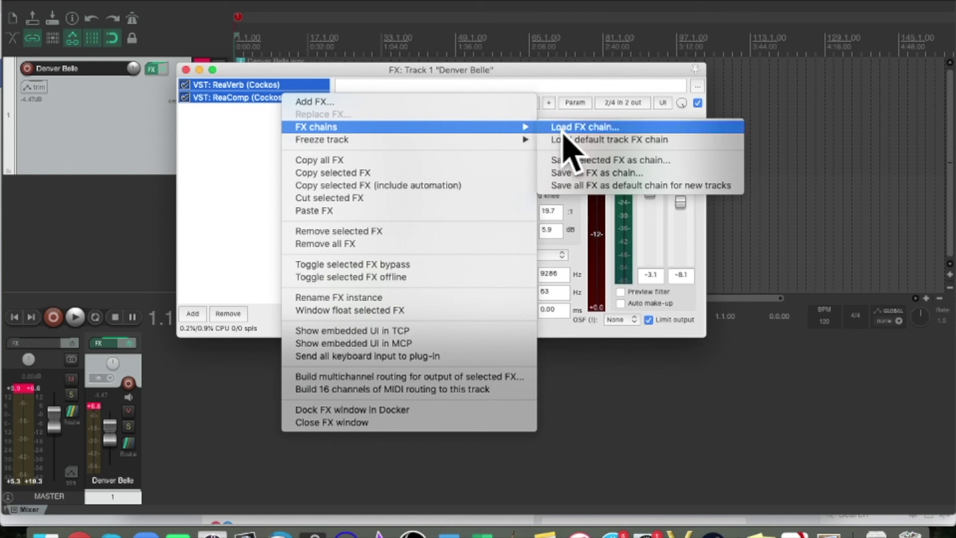
left_click(704, 161)
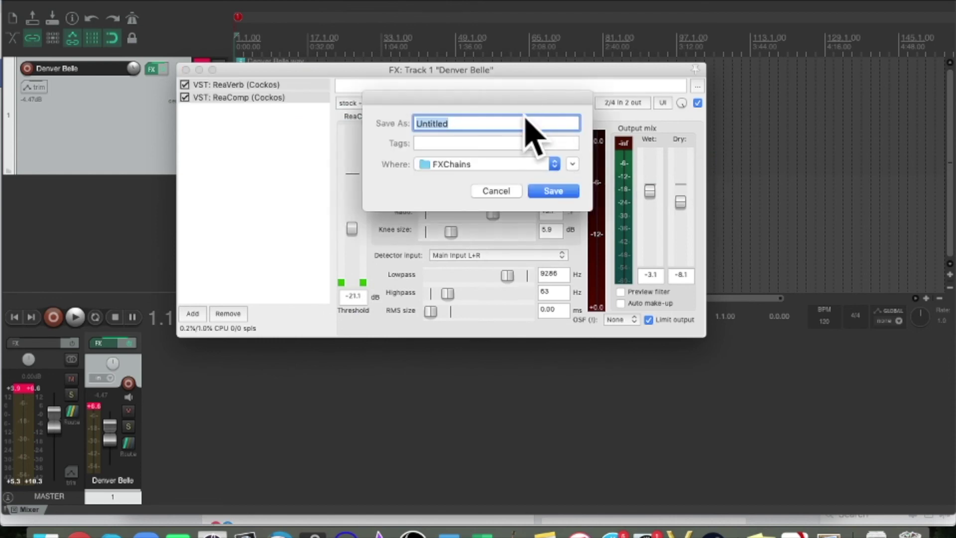
type("Here are some effects I")
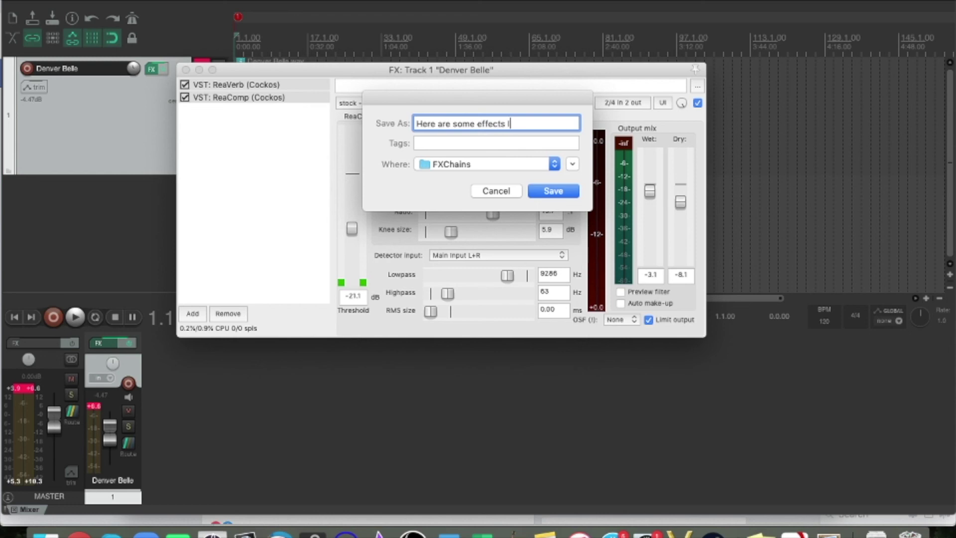
type("gether")
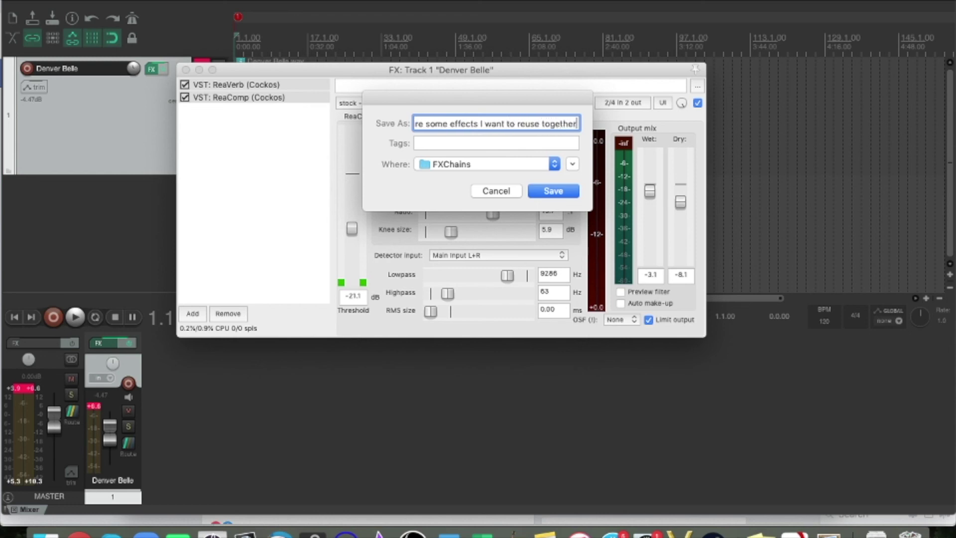
left_click(556, 195)
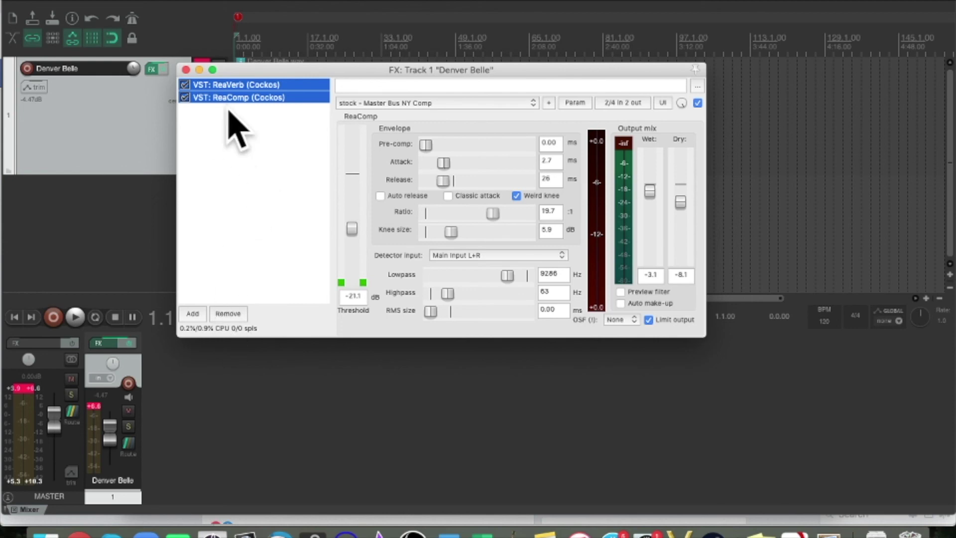
Remove both effects from the Denver Belle track and add the saved FX chain "Here are some effects I want to reuse together".
left_click(228, 314)
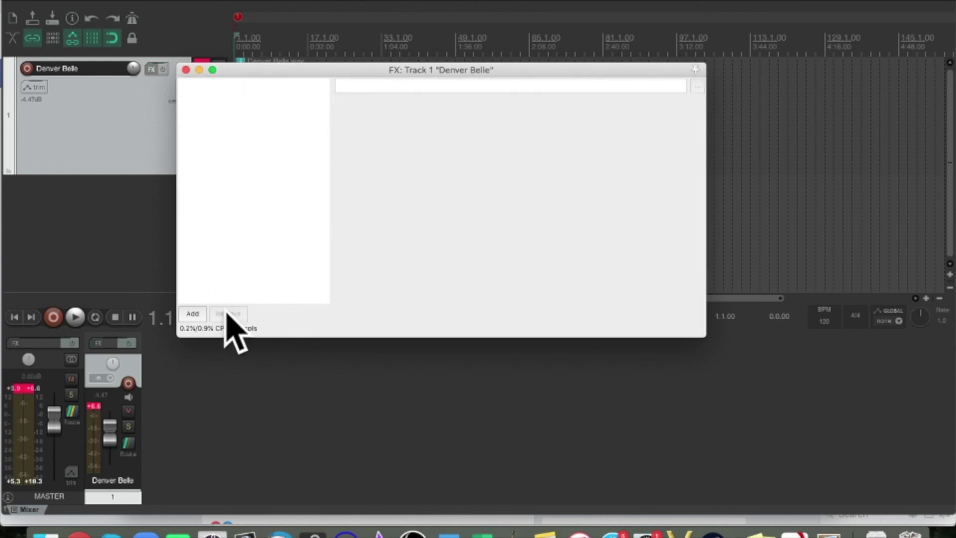
left_click(186, 70)
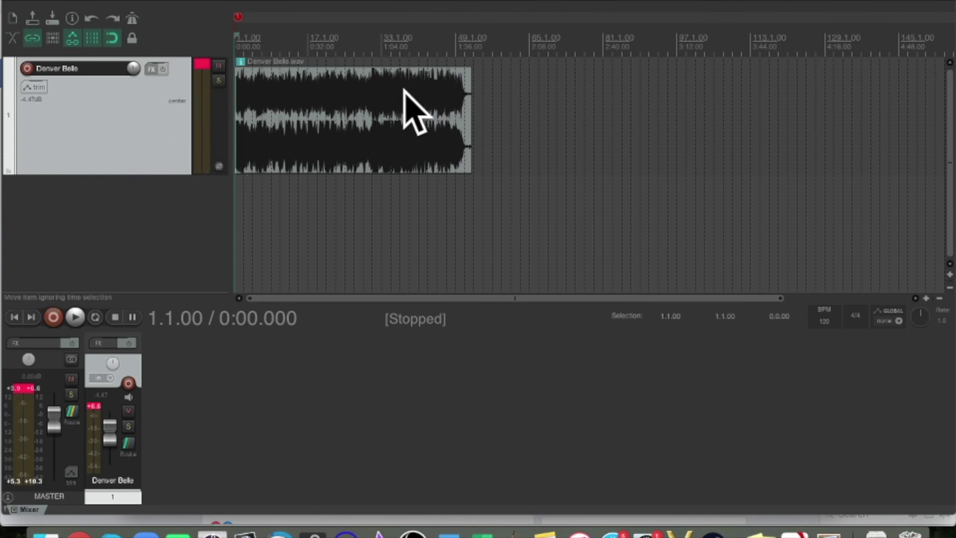
left_click(151, 70)
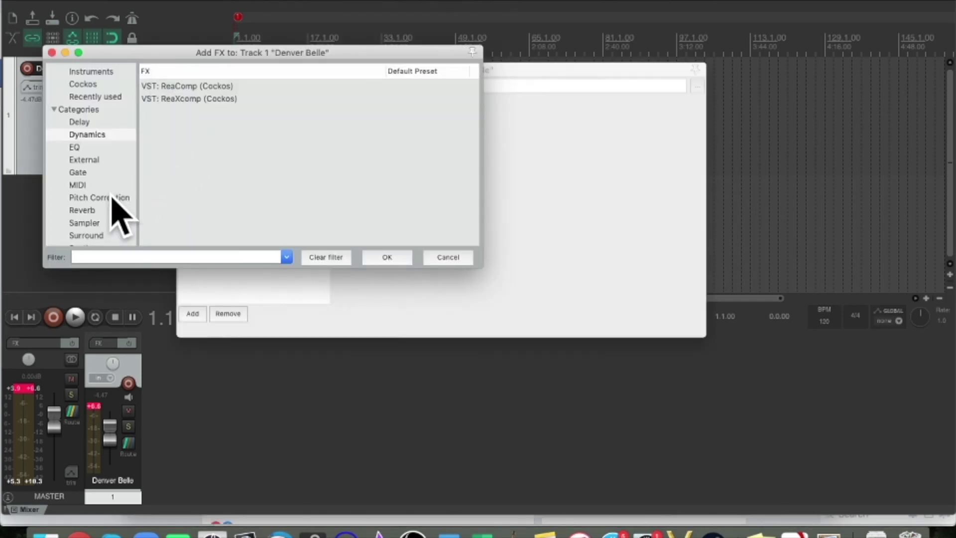
scroll(111, 195, "down", 5)
scroll(74, 190, "down", 2)
left_click(102, 214)
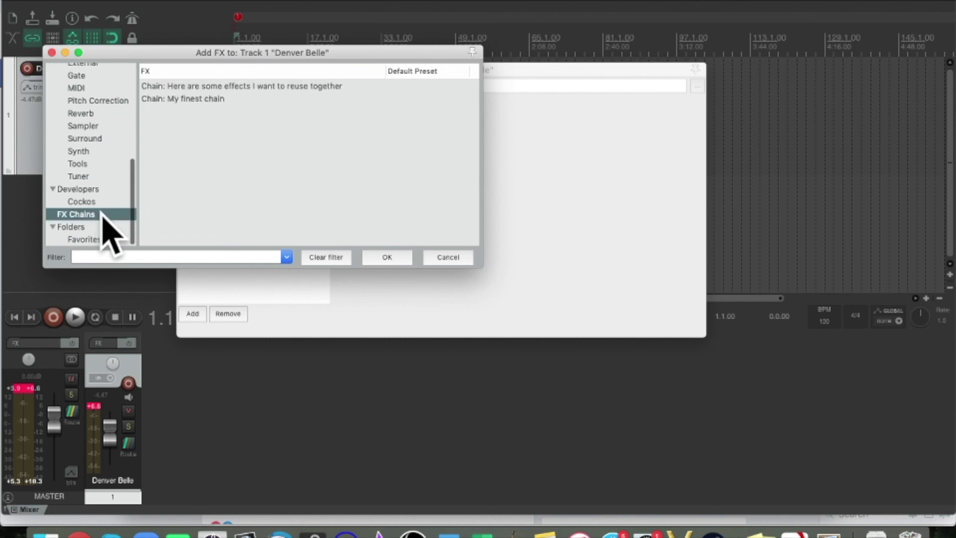
left_click(328, 86)
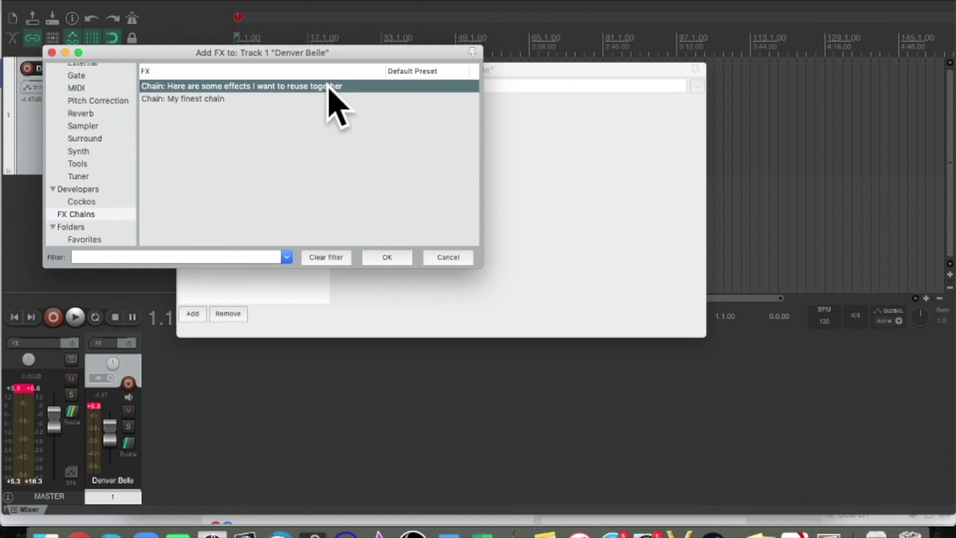
left_click(404, 259)
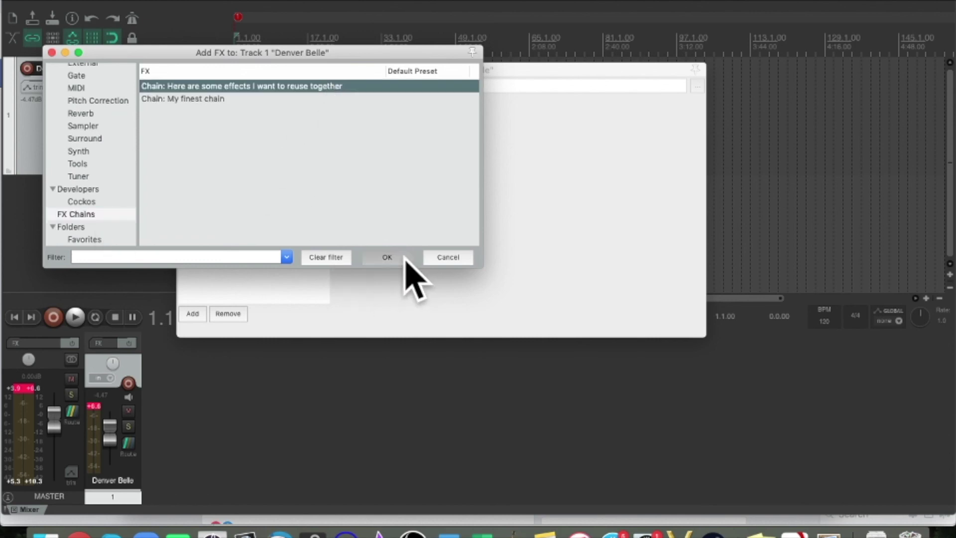